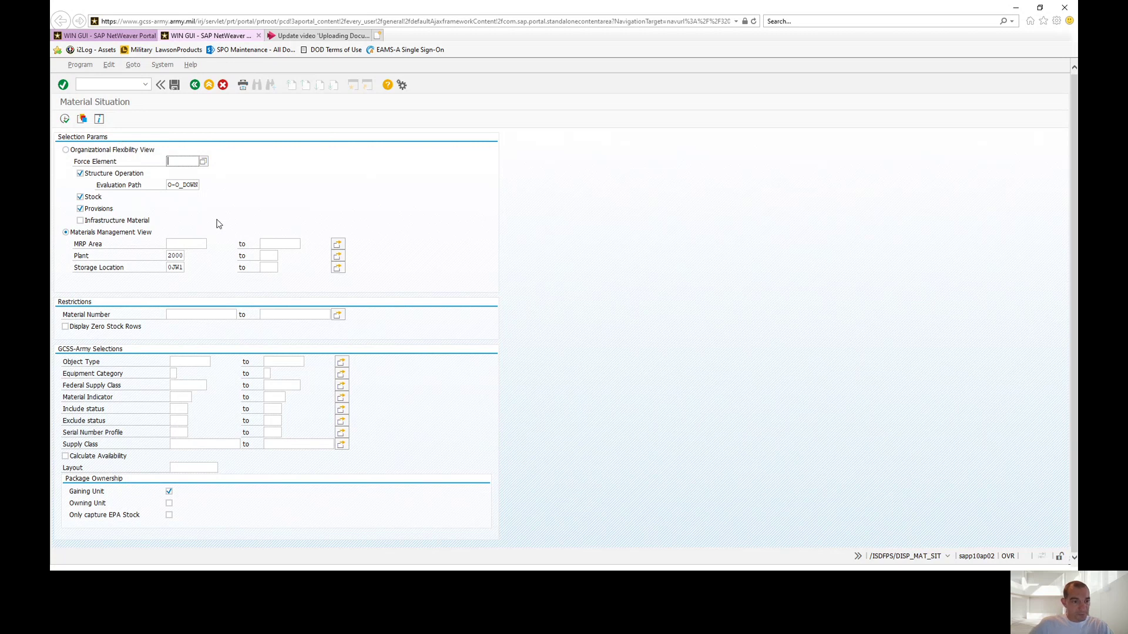
# Step: Run the Material Situation stock report for storage location 0JW1
pyautogui.click(181, 254)
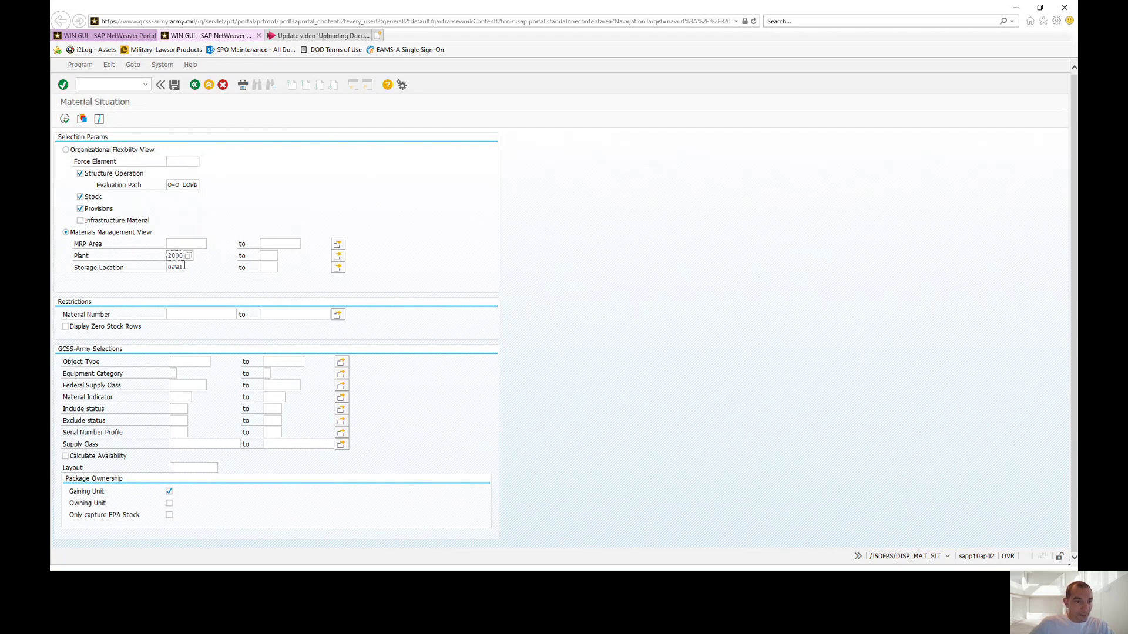
pyautogui.click(179, 268)
pyautogui.click(64, 119)
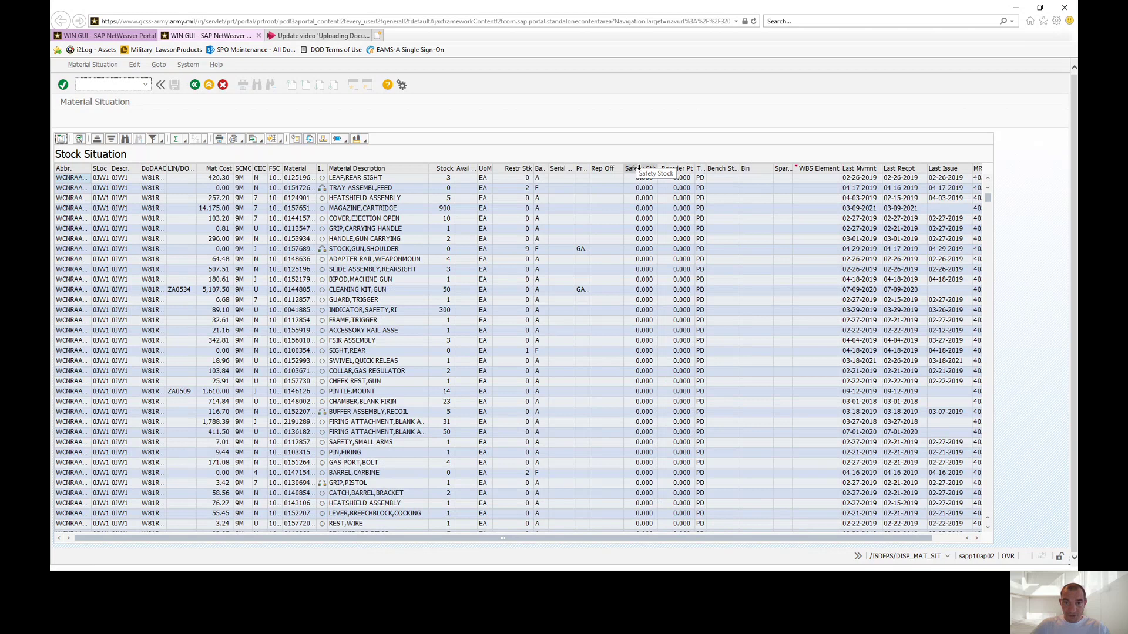
# Step: Sort the report lines by Safety Stk in descending order
pyautogui.click(640, 169)
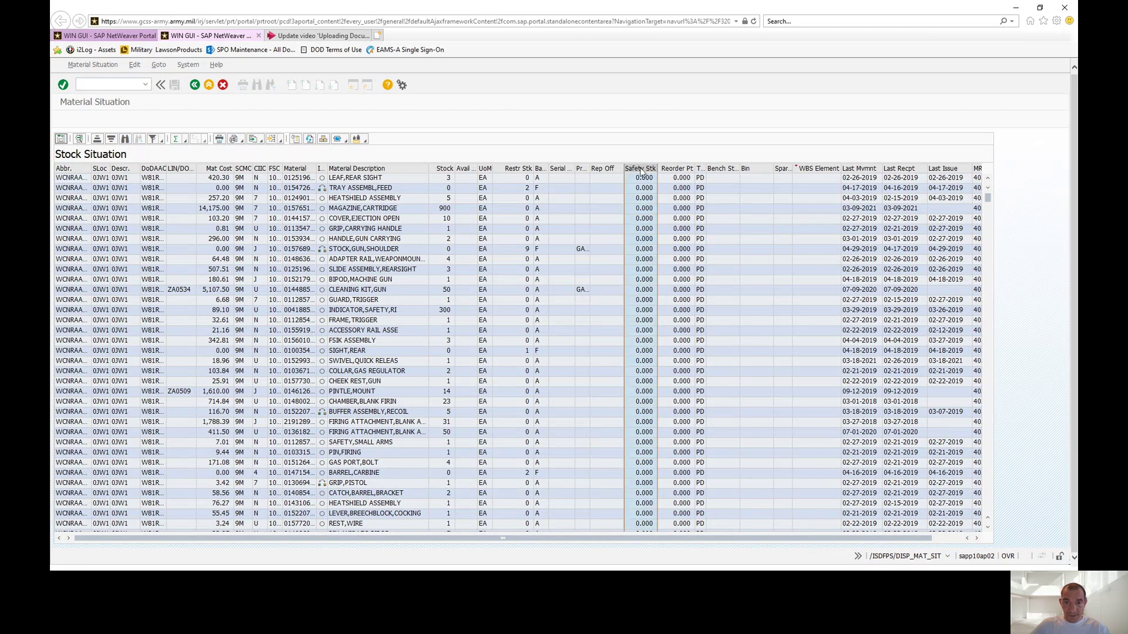
pyautogui.rightClick(640, 170)
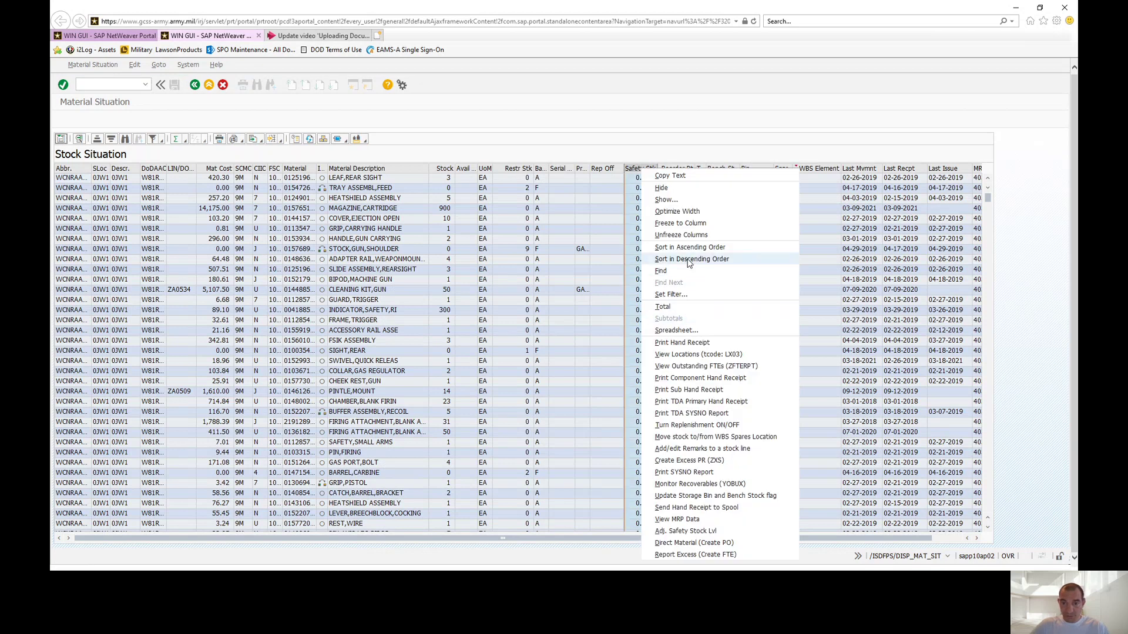
pyautogui.click(691, 260)
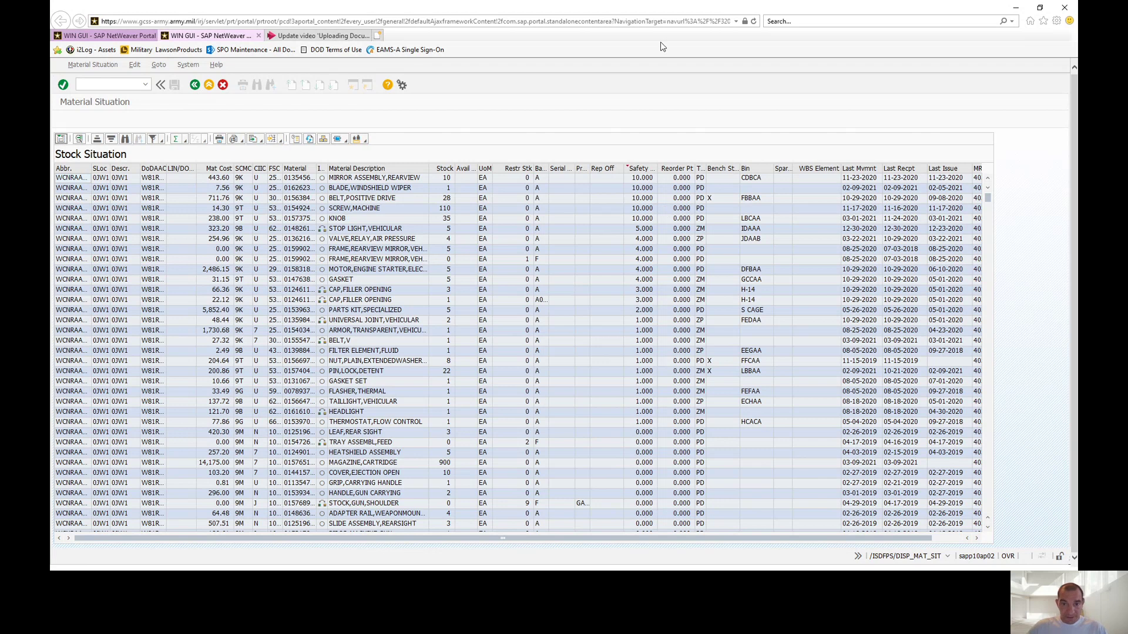
pyautogui.click(609, 168)
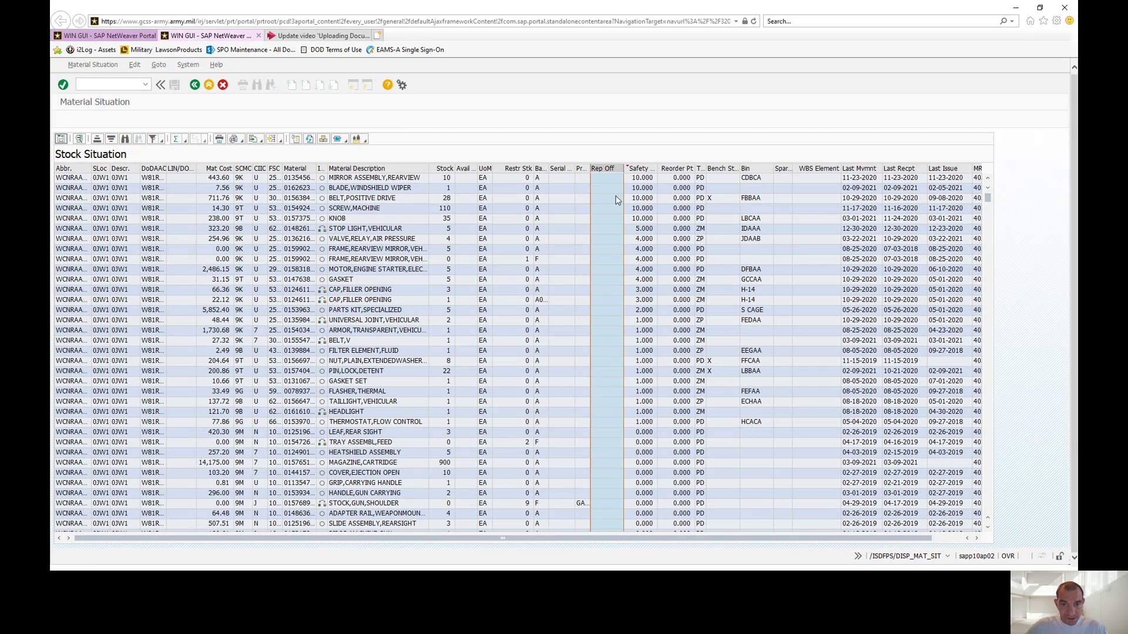
pyautogui.scroll(-3, 624, 320)
pyautogui.scroll(3, 624, 320)
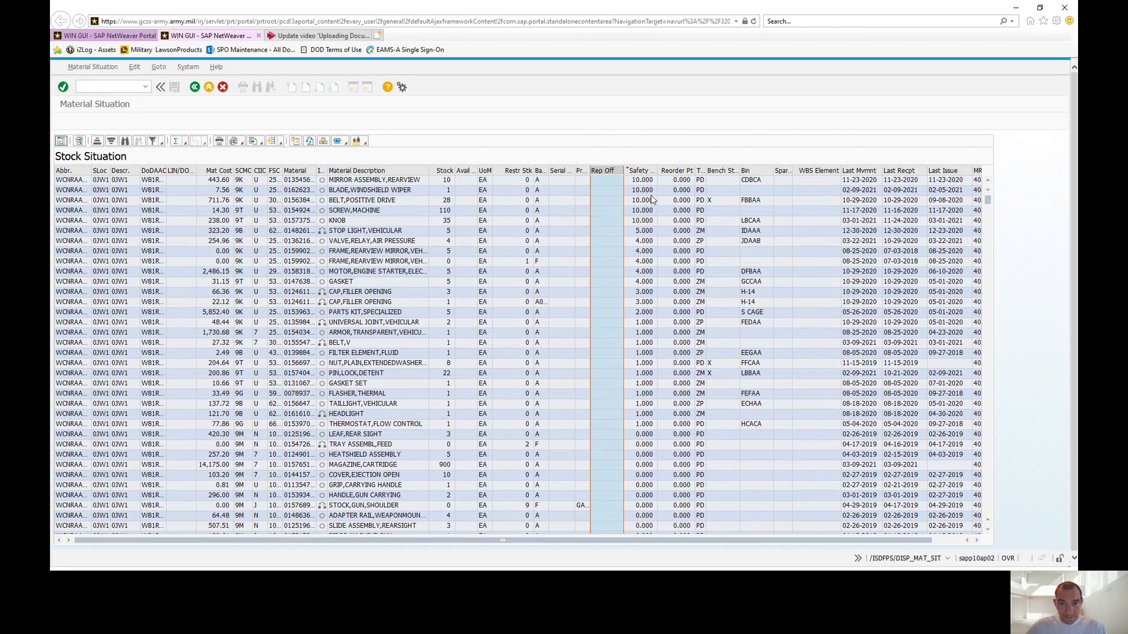
pyautogui.click(640, 171)
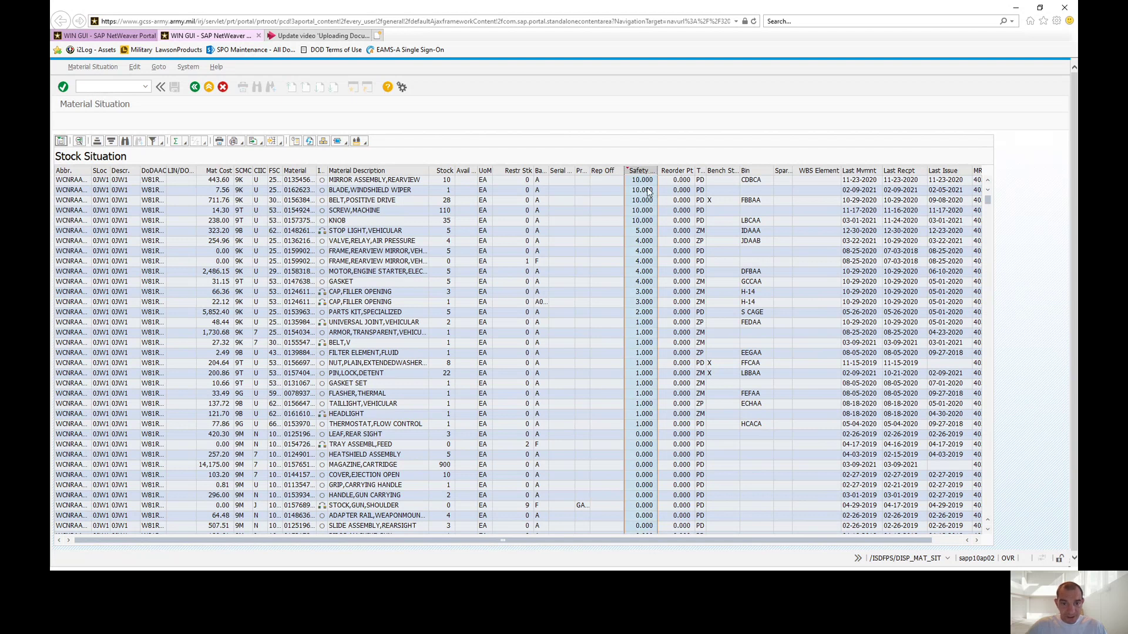
pyautogui.click(681, 171)
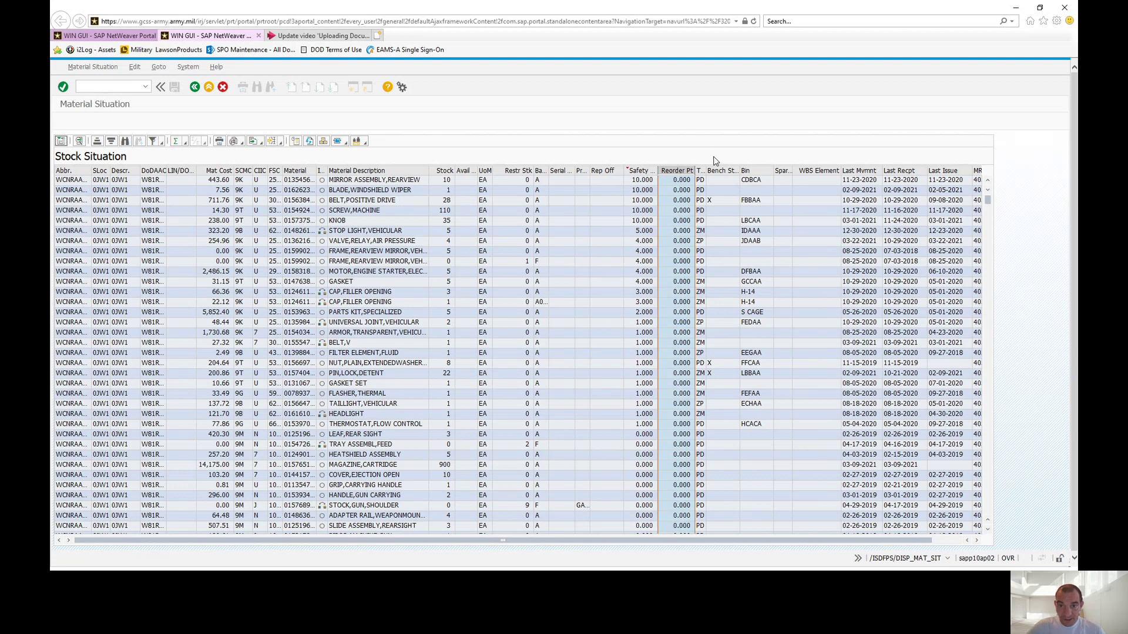
pyautogui.click(721, 170)
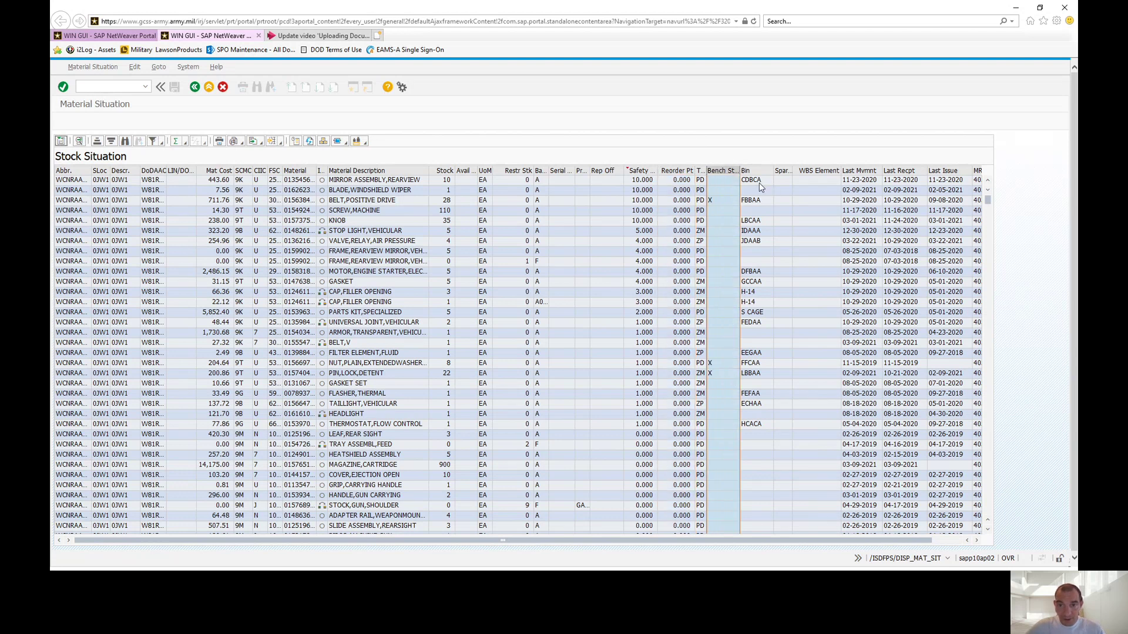
pyautogui.click(758, 171)
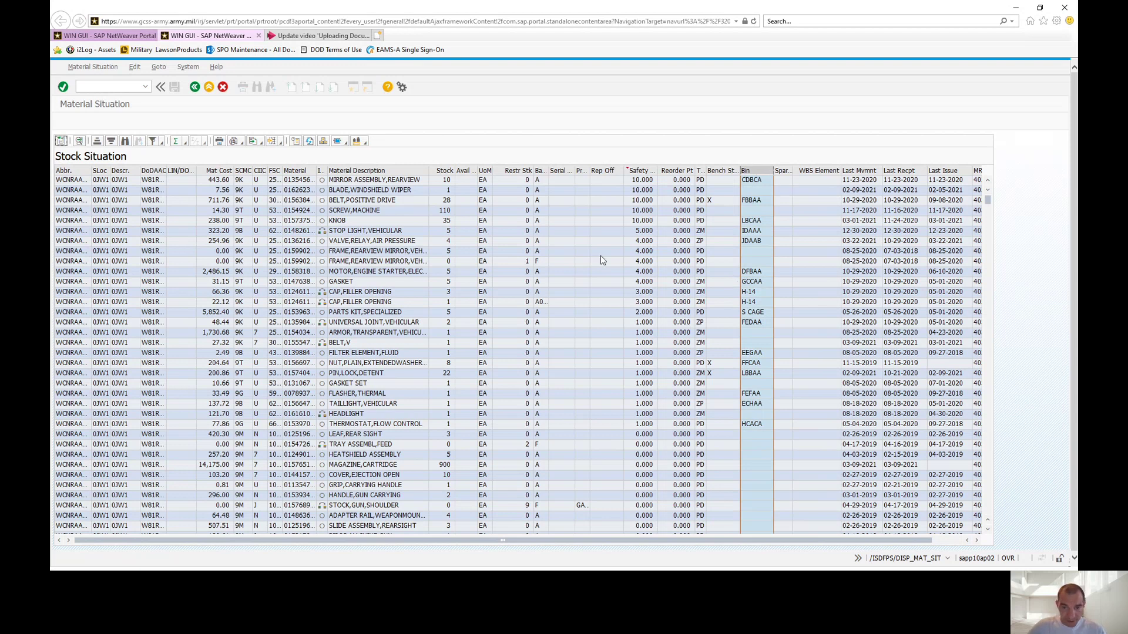
pyautogui.doubleClick(566, 184)
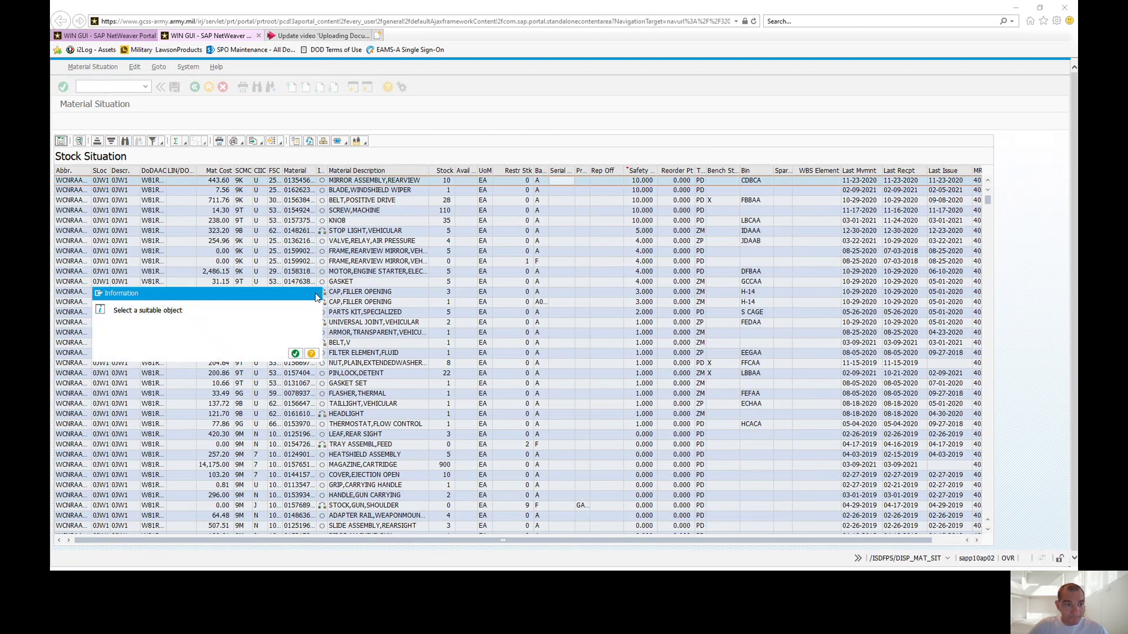
pyautogui.click(295, 354)
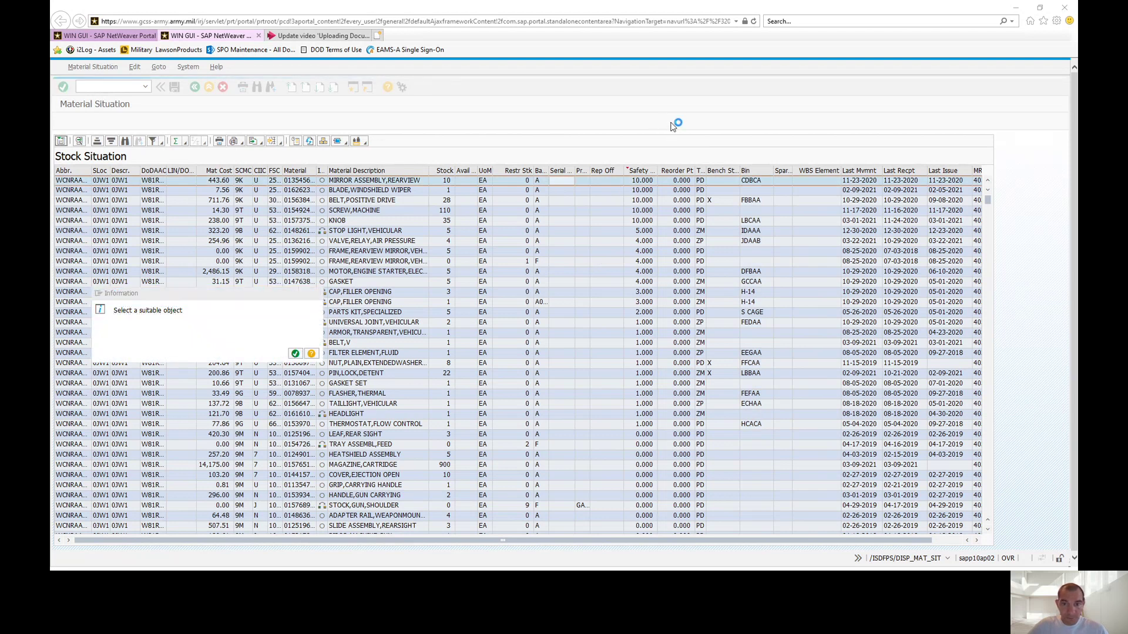
# Step: Check the row options and More Functions list, then select the ARMOR,TRANSPARENT material row
pyautogui.rightClick(595, 187)
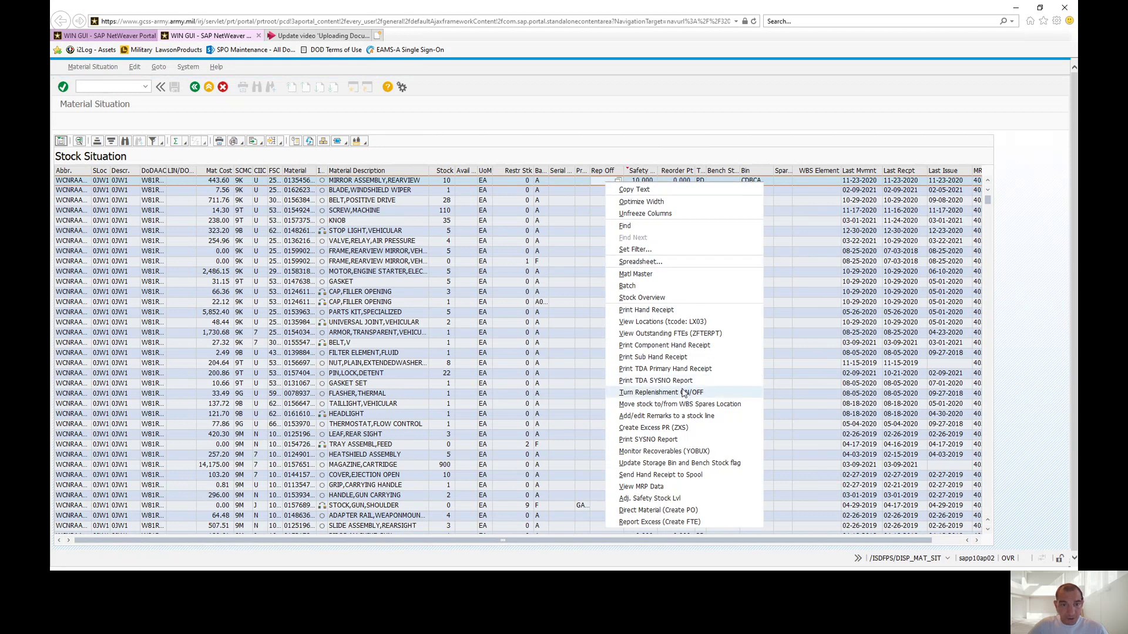
pyautogui.click(446, 146)
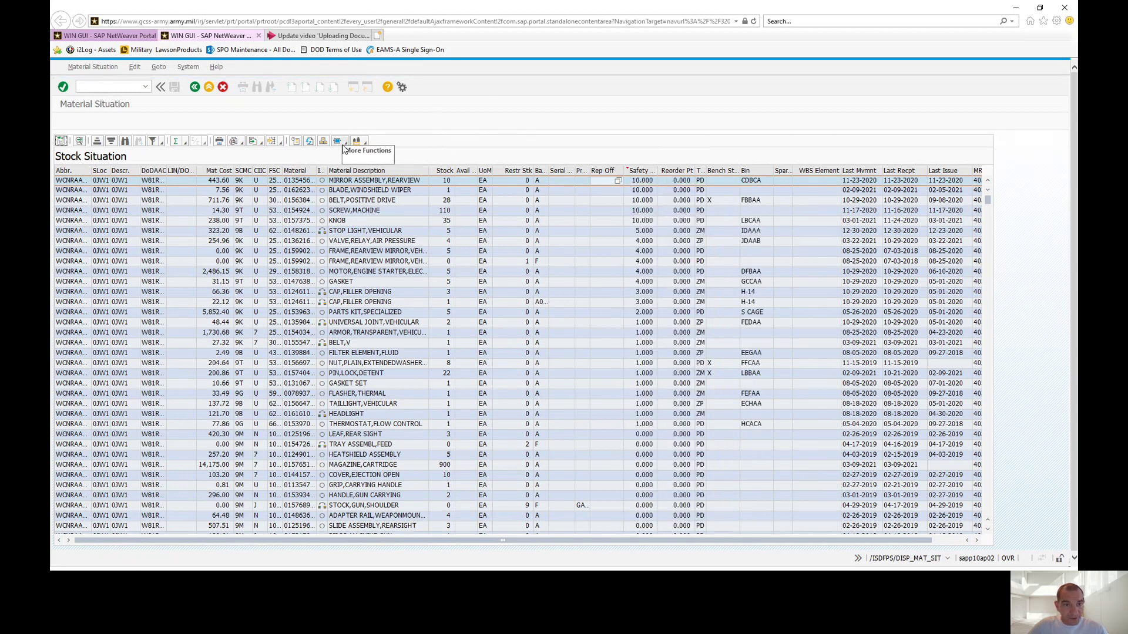
pyautogui.click(345, 145)
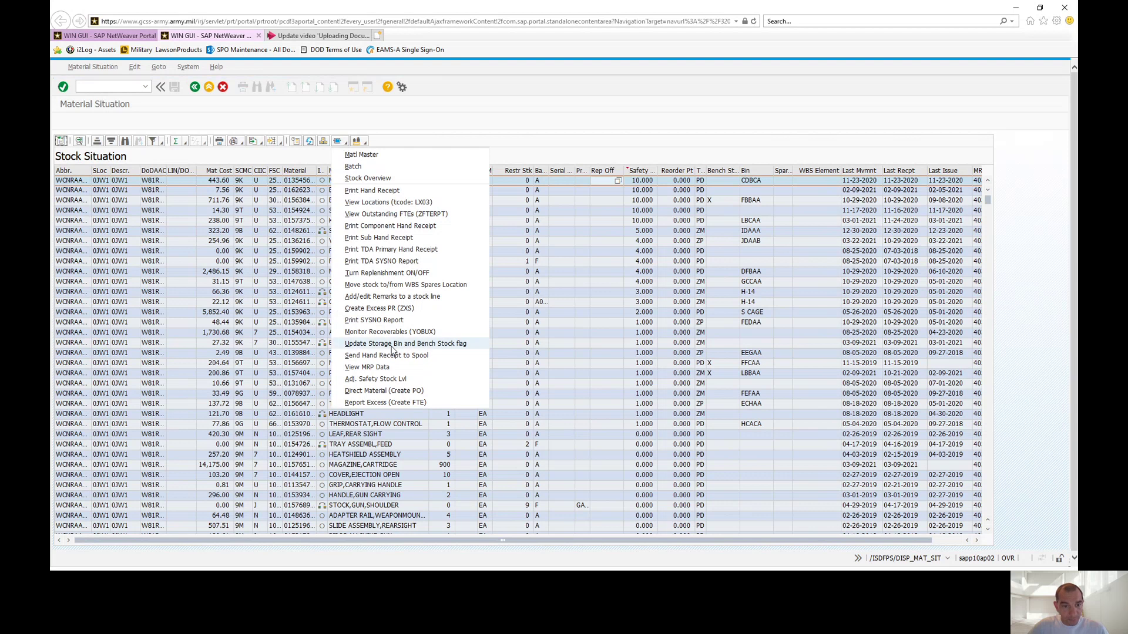
pyautogui.click(698, 124)
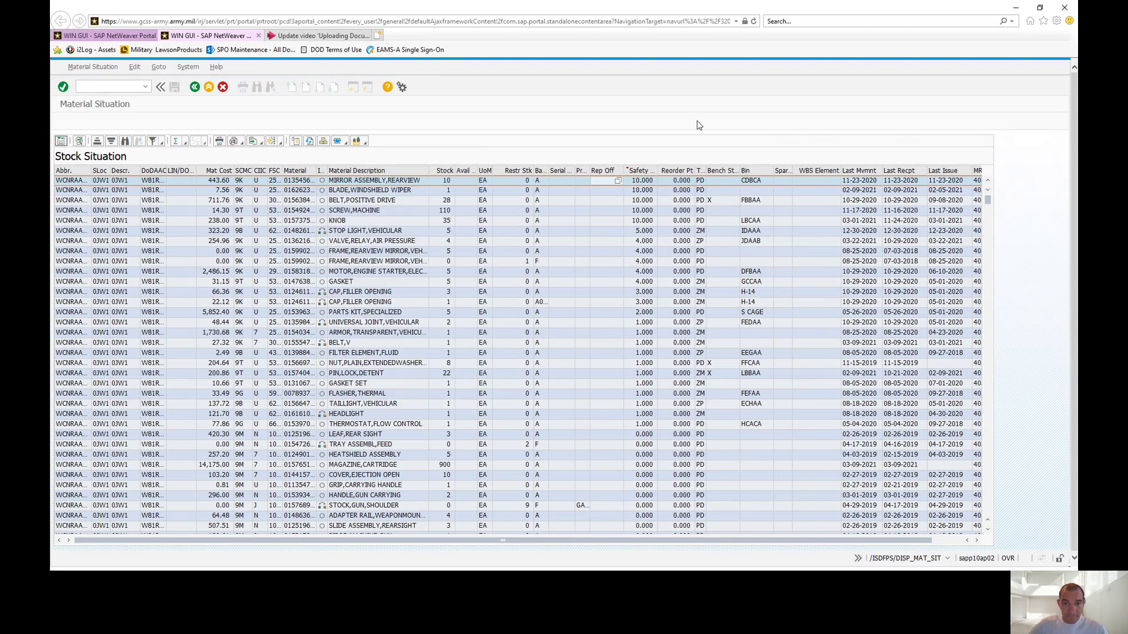
pyautogui.click(700, 334)
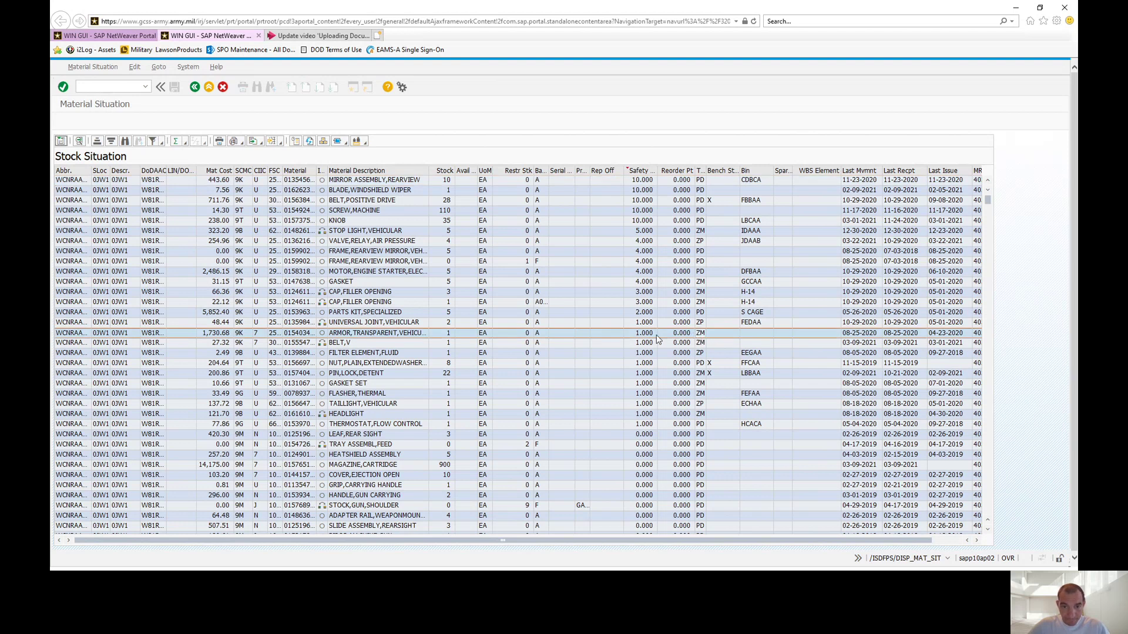
pyautogui.click(644, 335)
# Step: Switch replenishment off for ARMOR,TRANSPARENT material 015403430 and return to the Stock Situation report
pyautogui.rightClick(605, 336)
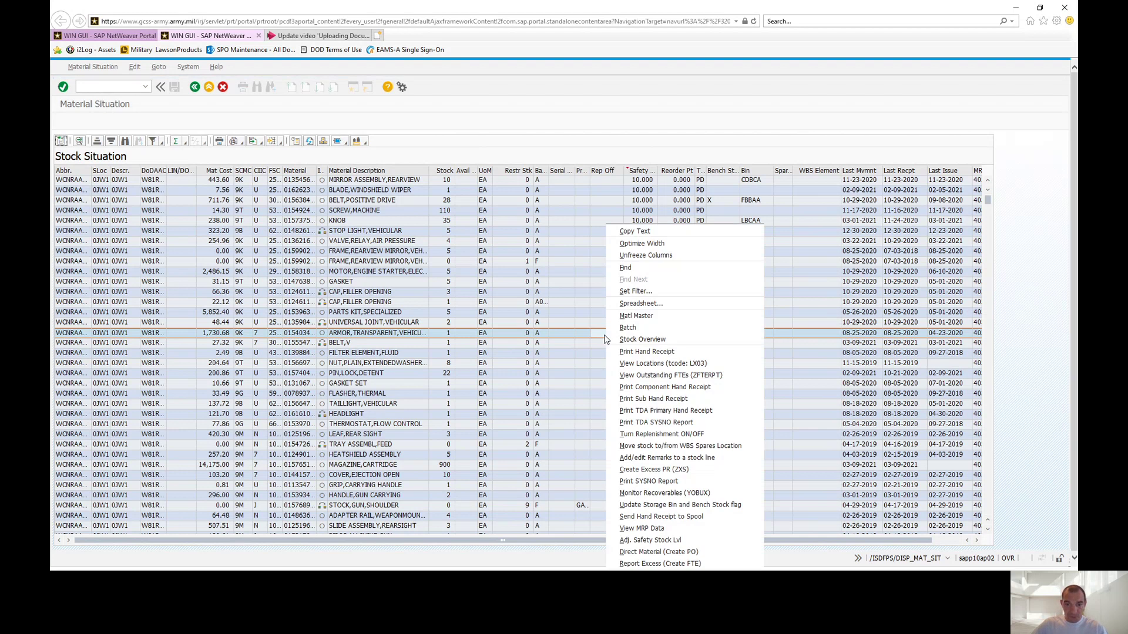
pyautogui.click(679, 435)
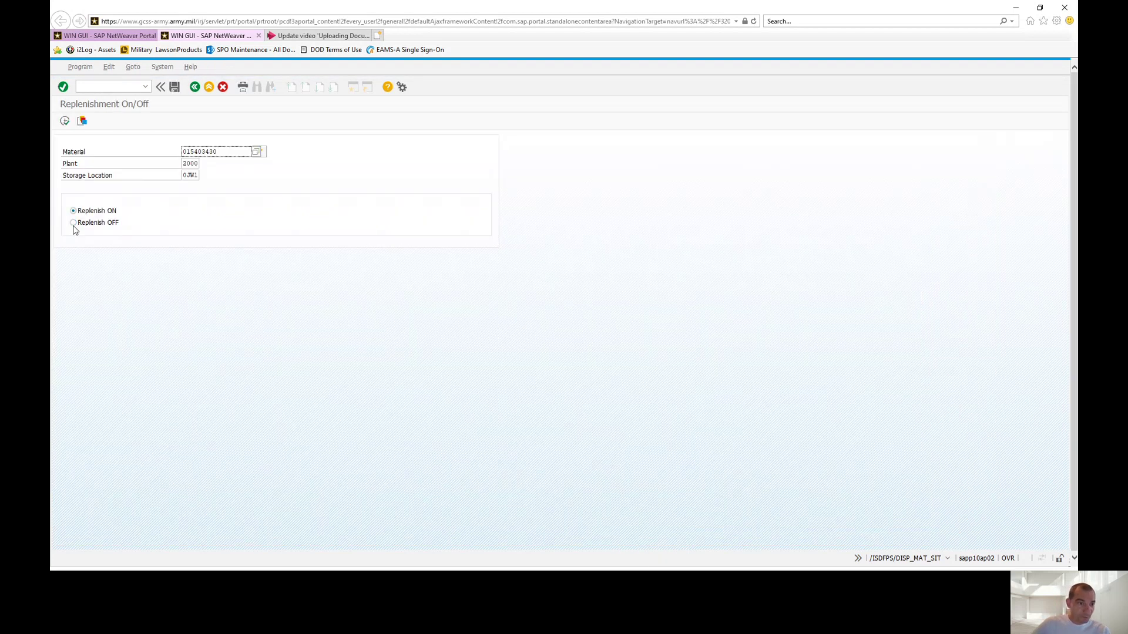
pyautogui.click(73, 223)
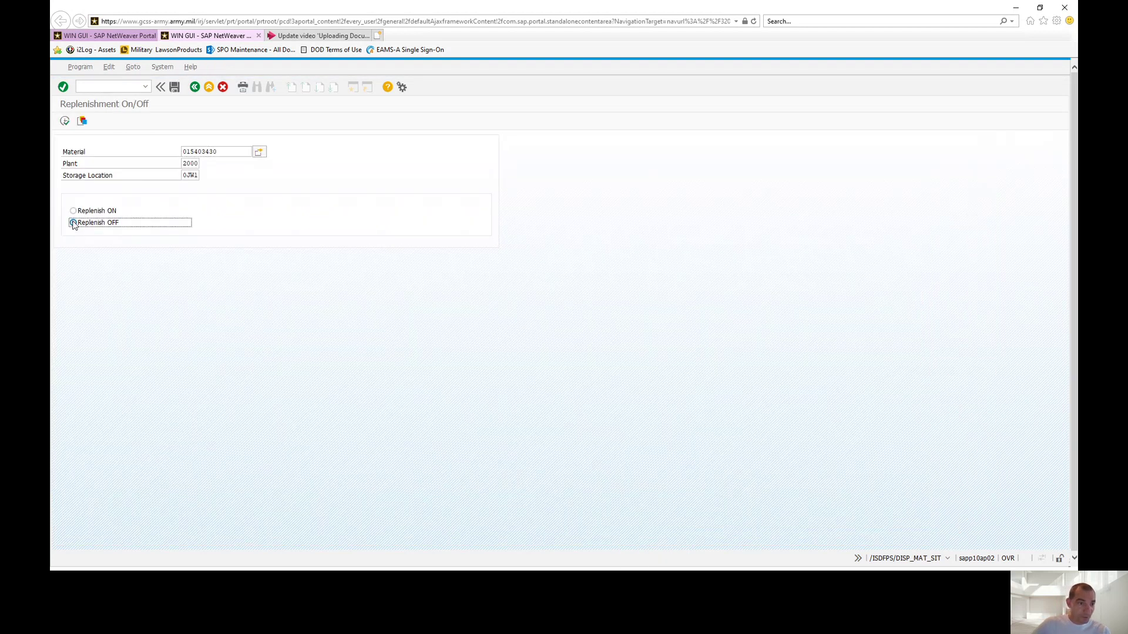
pyautogui.click(65, 121)
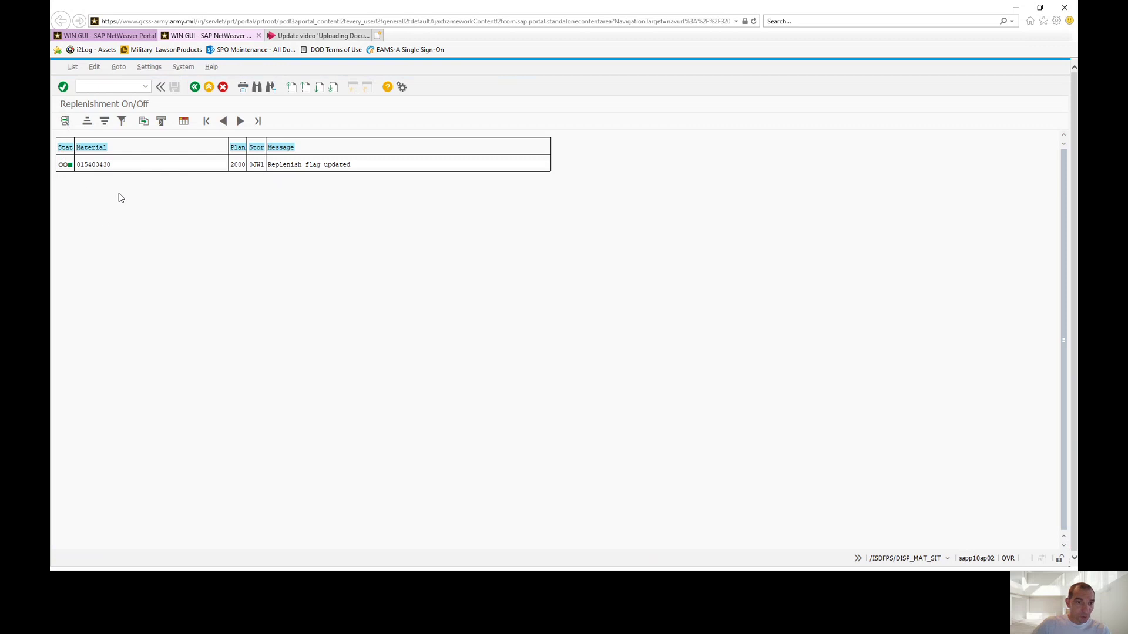
pyautogui.click(195, 87)
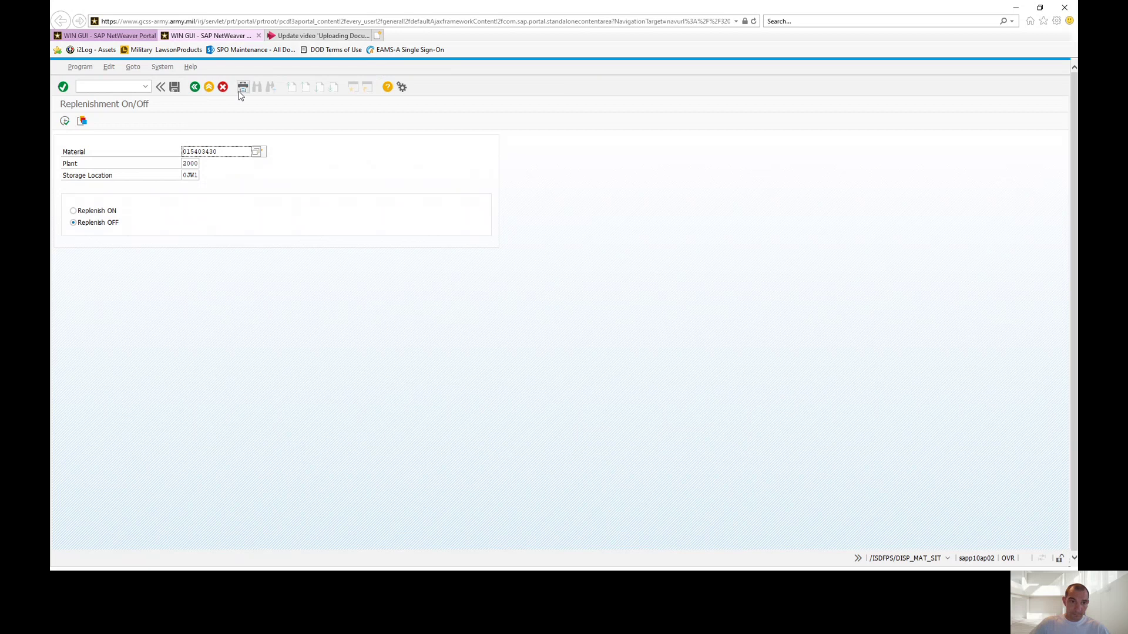
pyautogui.click(195, 88)
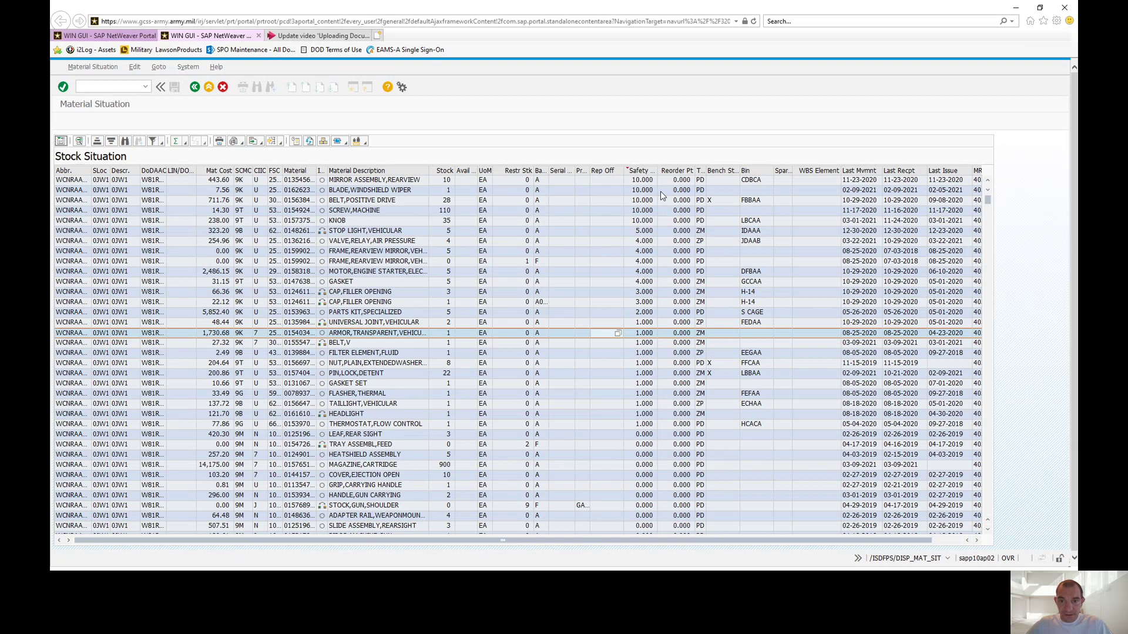
# Step: Select the FRAME,REARVIEW MIRROR line and review its safety stock and bench stock entries
pyautogui.click(681, 262)
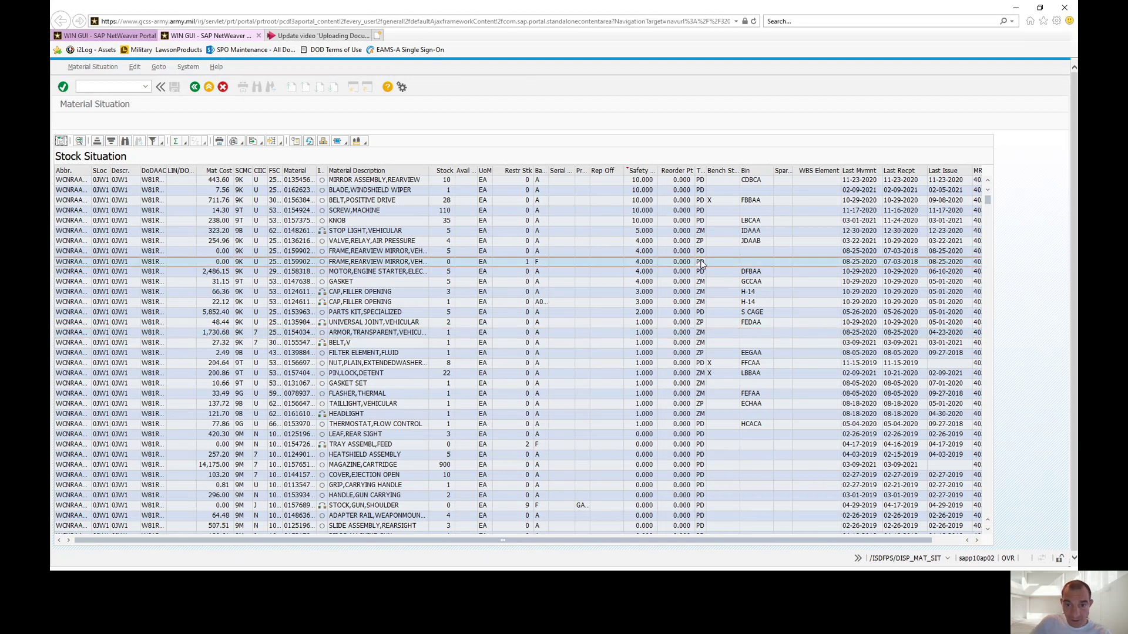
pyautogui.click(641, 263)
pyautogui.click(714, 264)
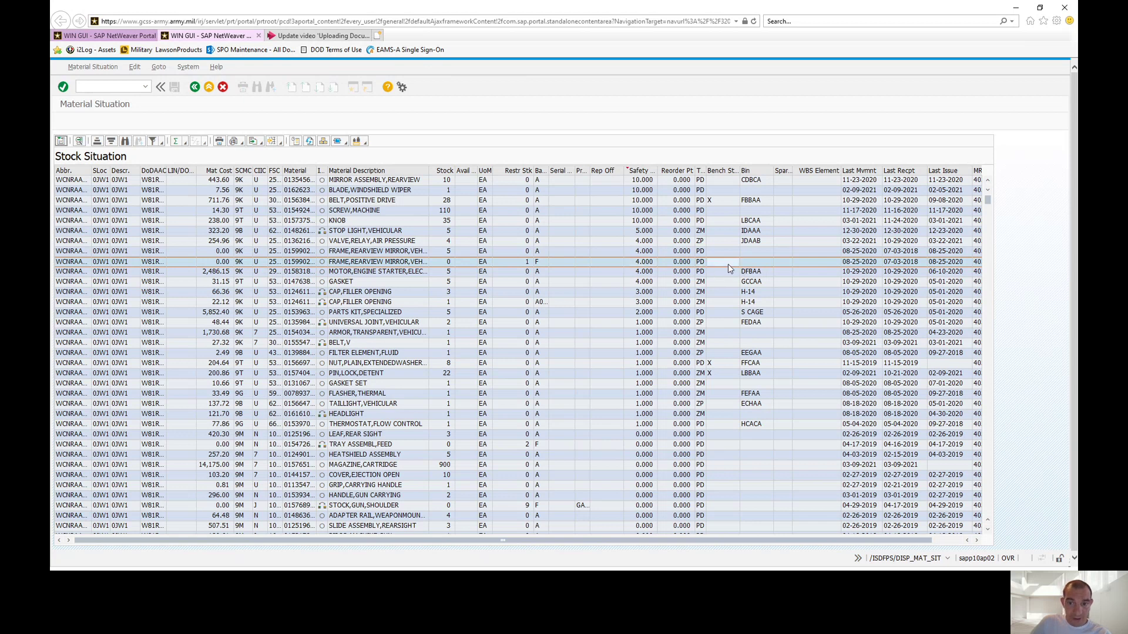
pyautogui.click(601, 265)
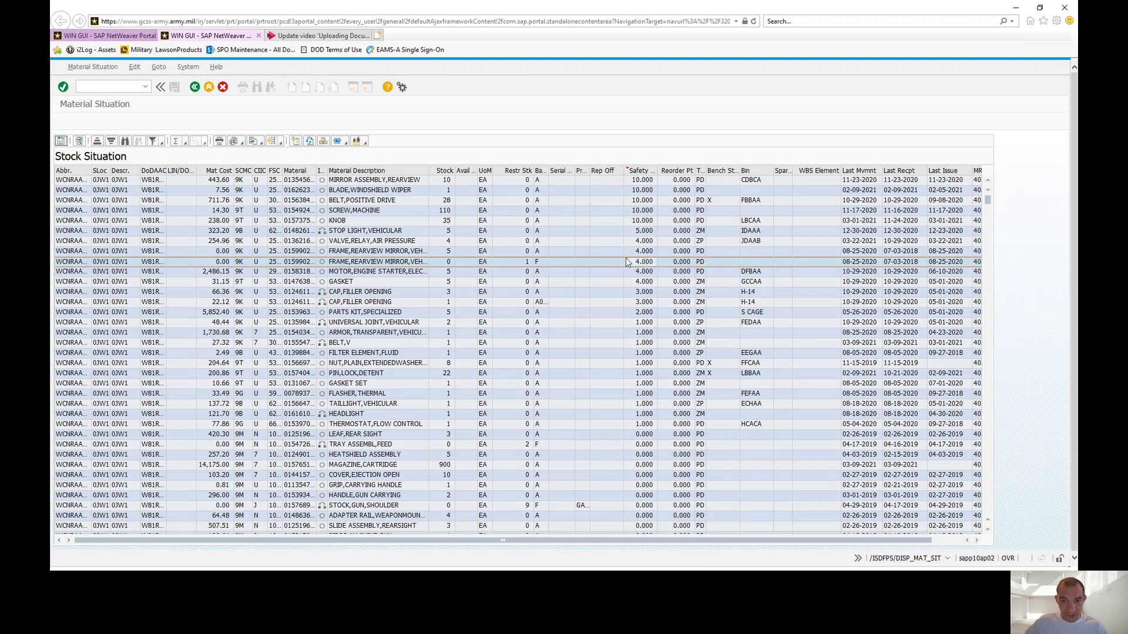
# Step: Attempt Replenish OFF for material 015990253, rejected as MRP type PD, then return to the list
pyautogui.rightClick(612, 260)
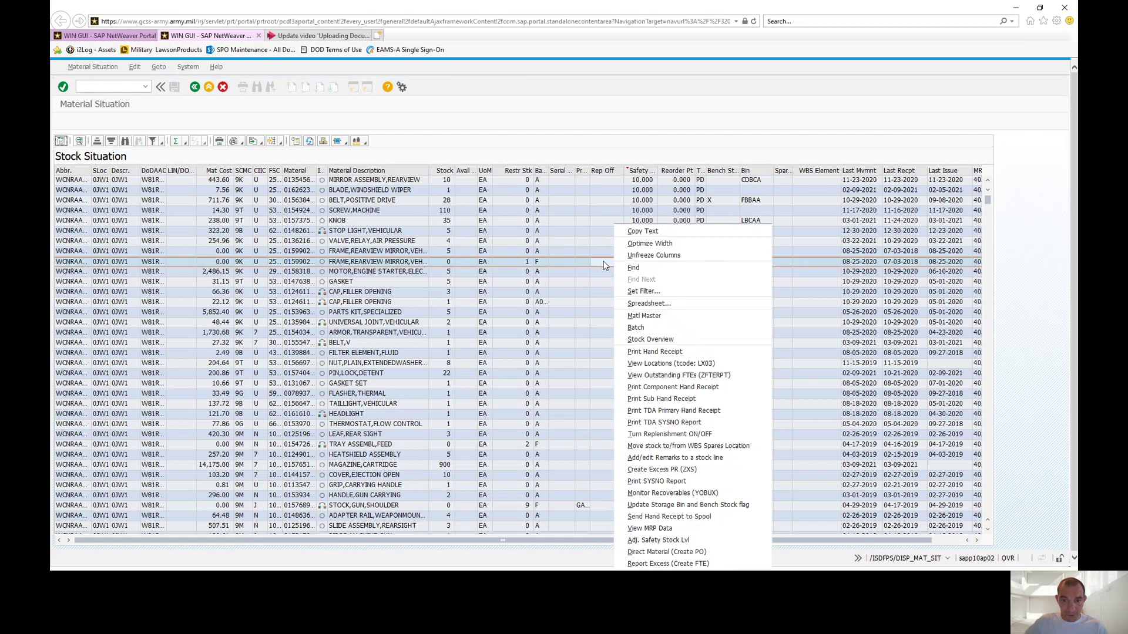
pyautogui.click(670, 434)
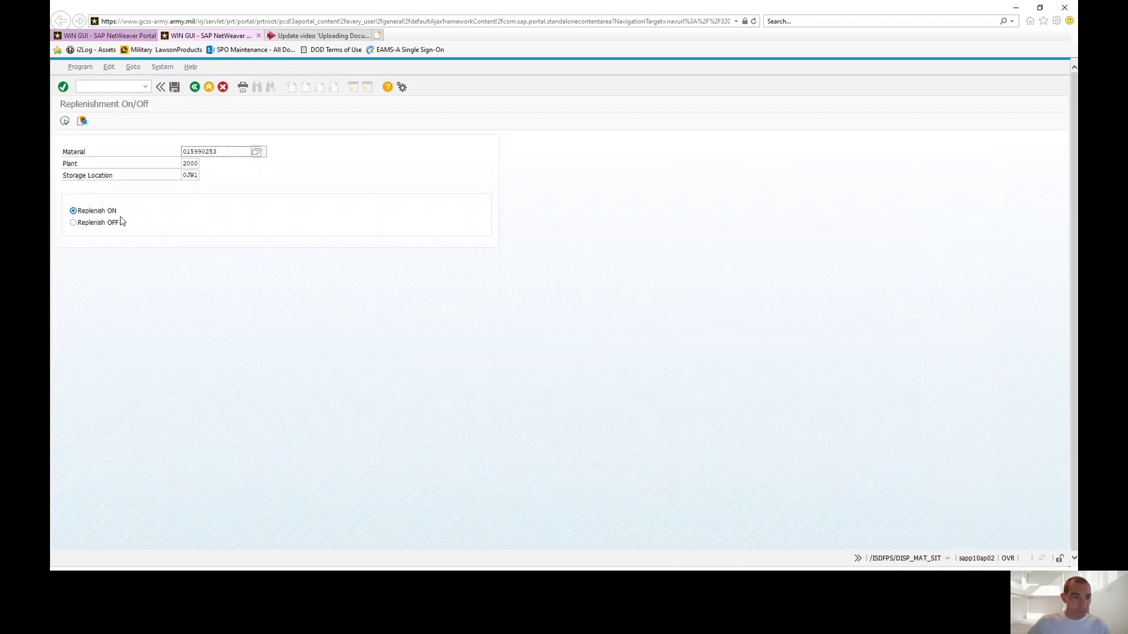
pyautogui.click(73, 224)
pyautogui.click(65, 121)
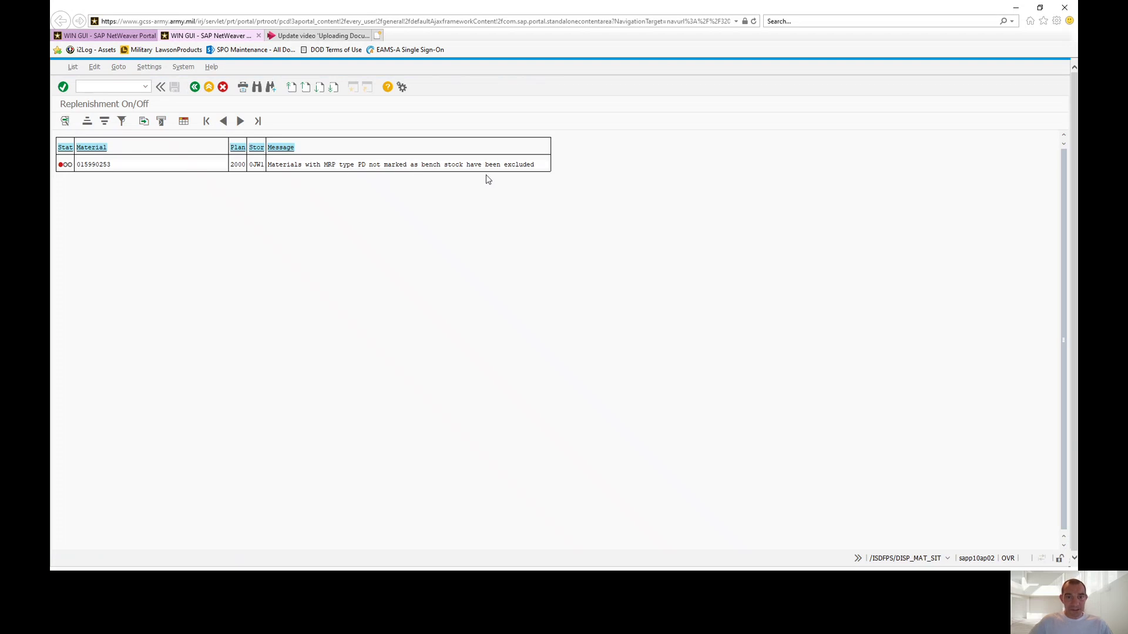
pyautogui.click(195, 92)
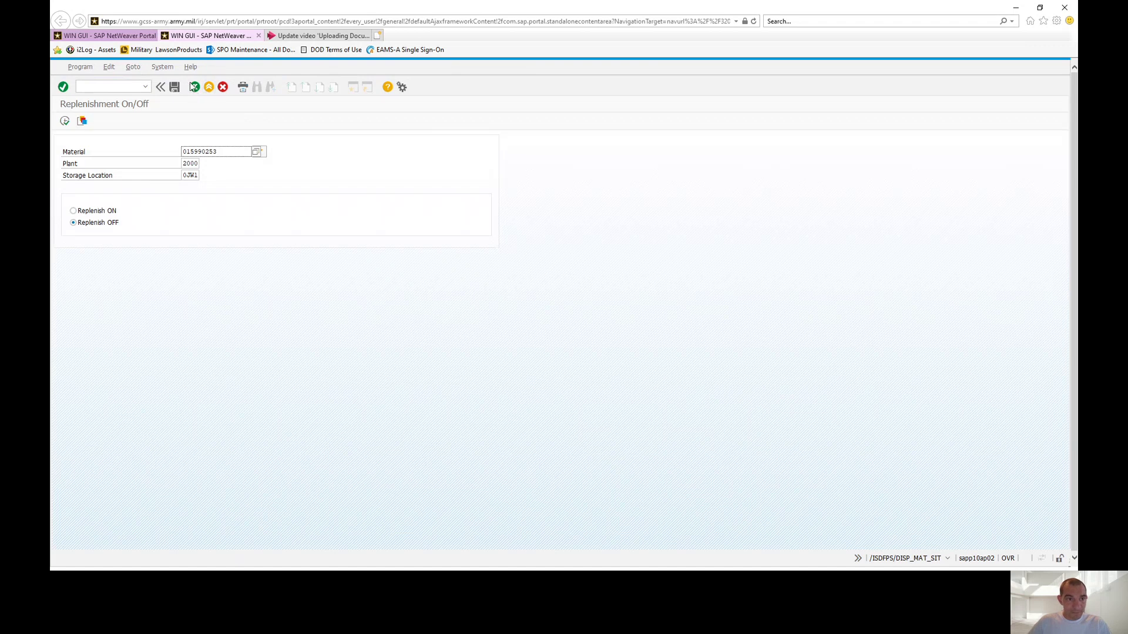
pyautogui.click(199, 88)
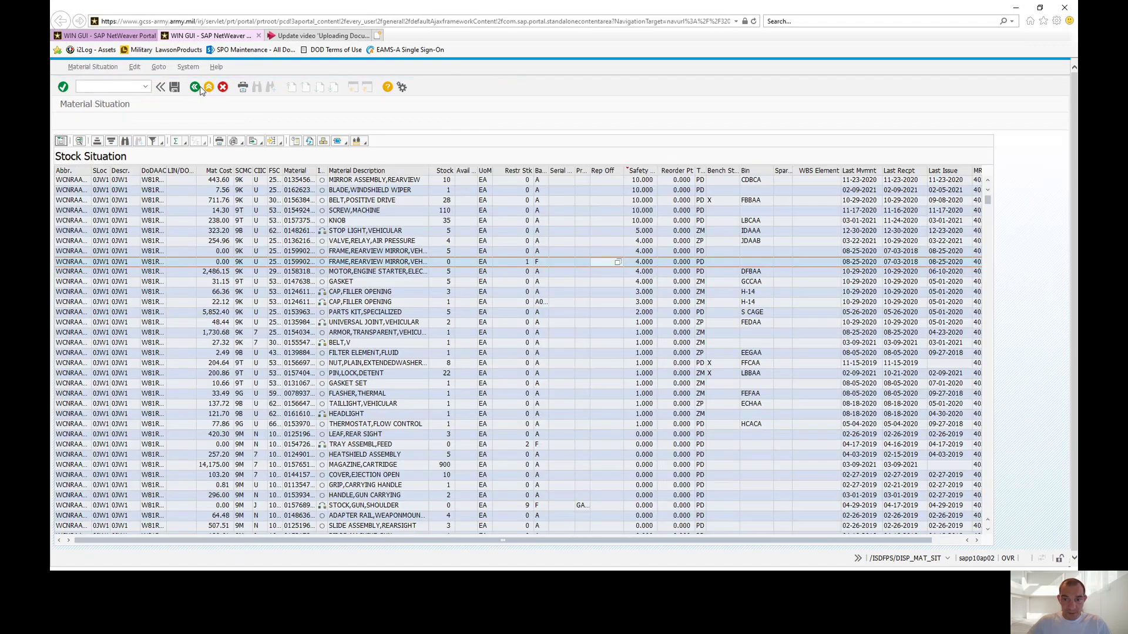
# Step: Sort the Stock Situation list descending by the T. column so ZV material lines come first
pyautogui.click(720, 263)
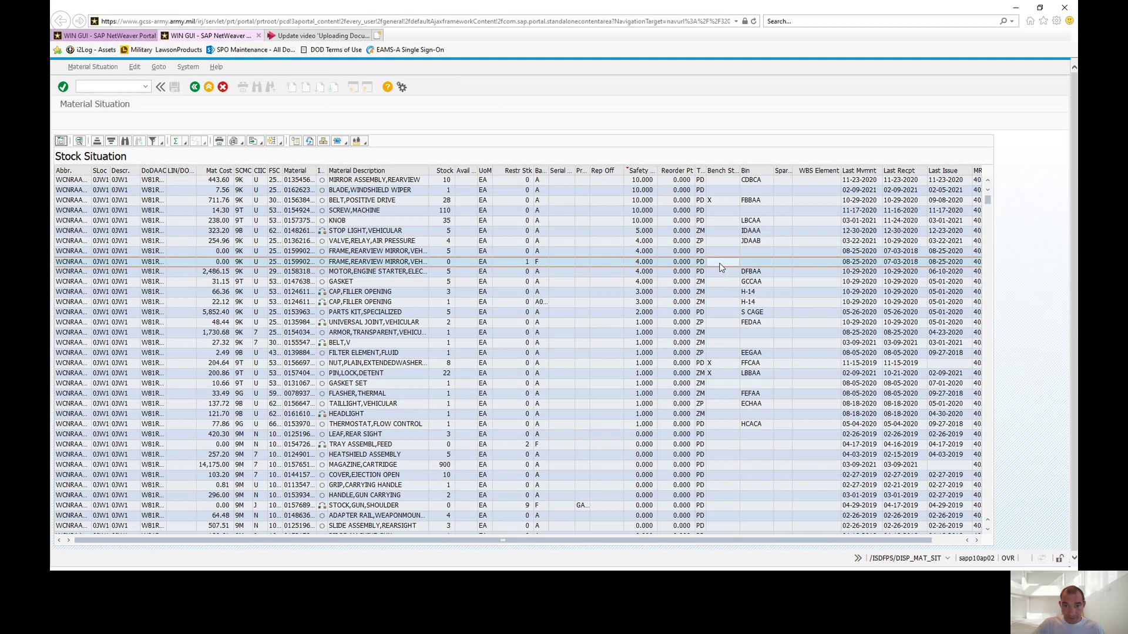
pyautogui.click(611, 264)
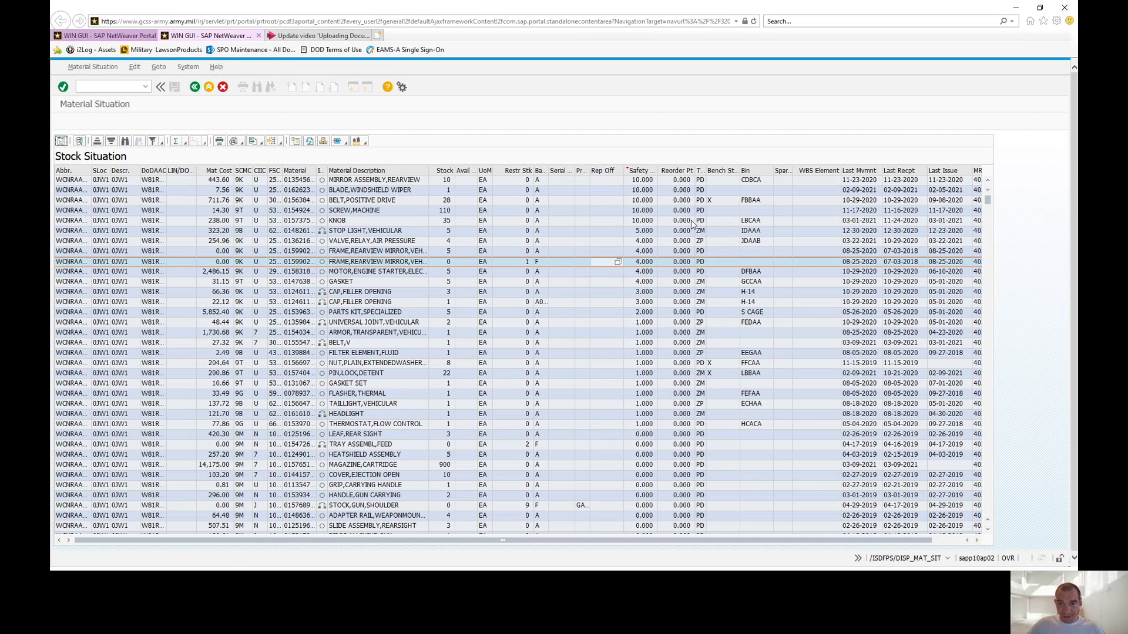
pyautogui.scroll(-6, 717, 355)
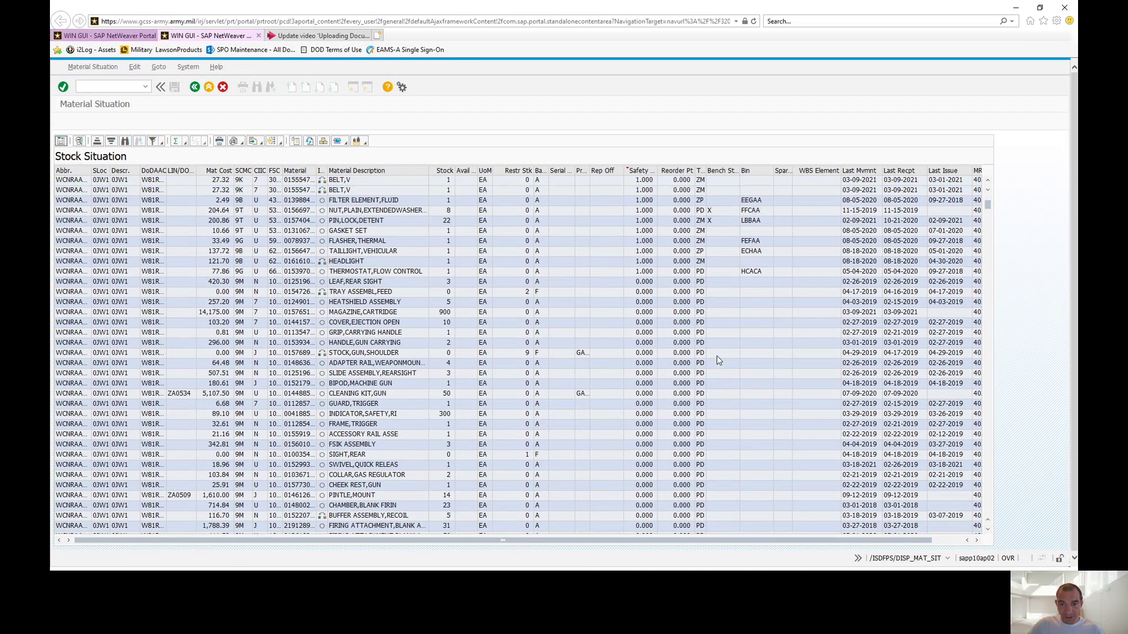
pyautogui.scroll(6, 716, 355)
pyautogui.click(701, 170)
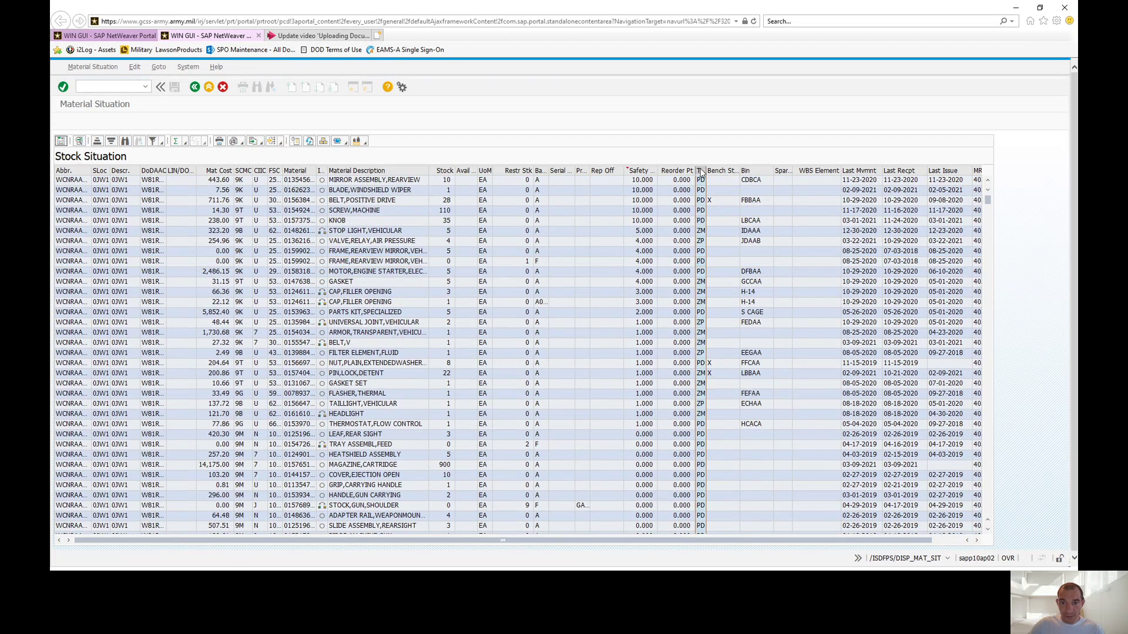
pyautogui.rightClick(700, 171)
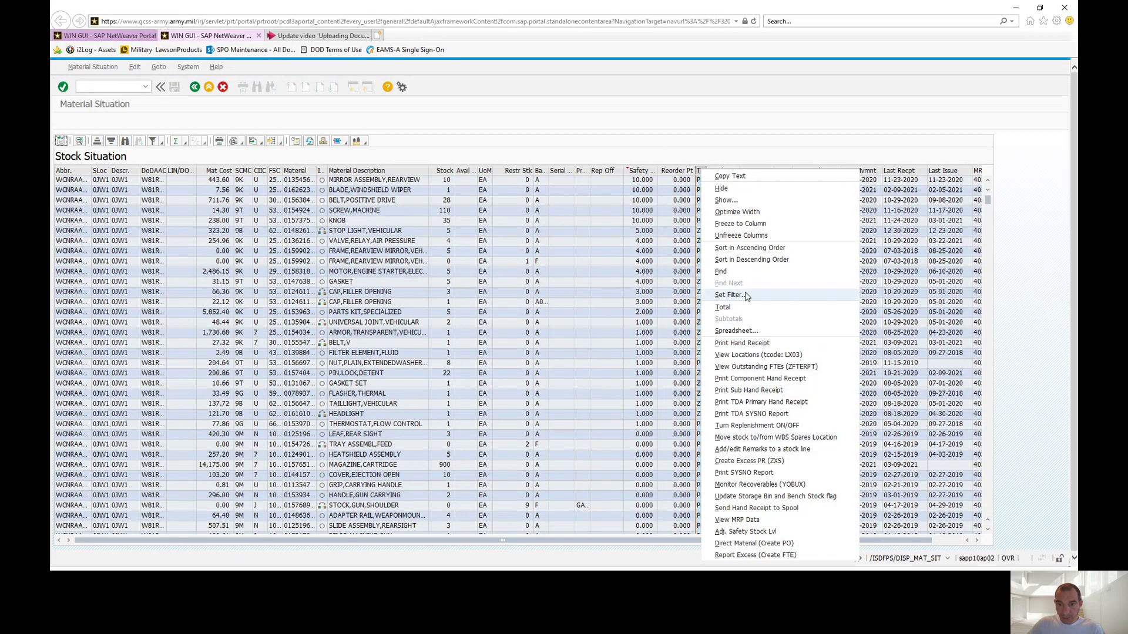
pyautogui.click(765, 260)
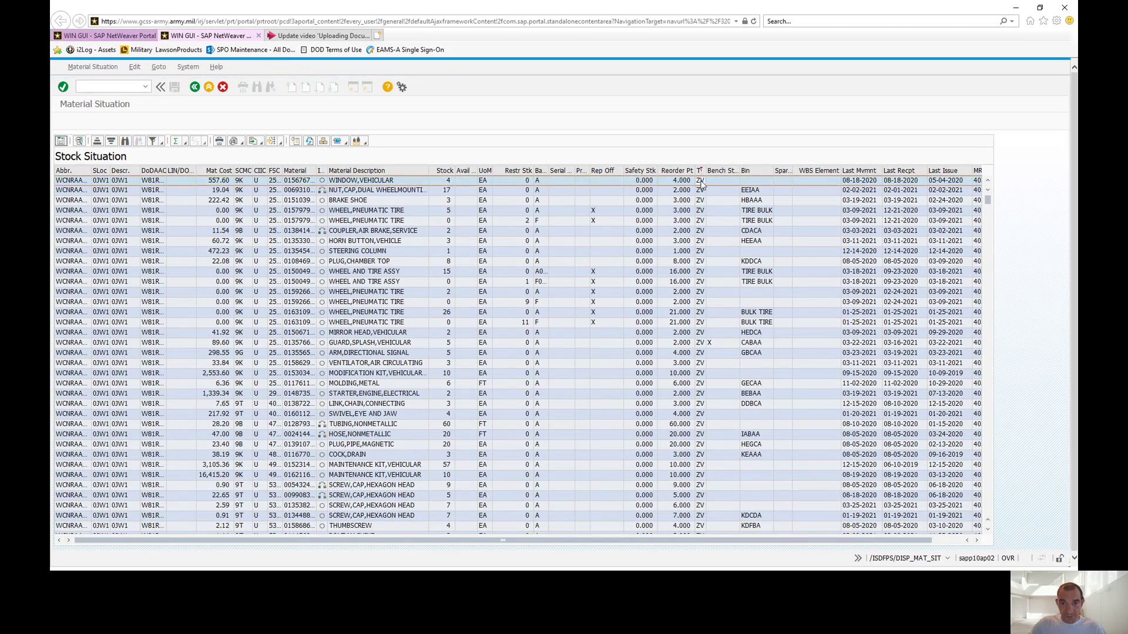
# Step: Switch replenishment off for WINDOW,VEHICULAR material 015676722 and refresh the Stock Situation list
pyautogui.rightClick(607, 181)
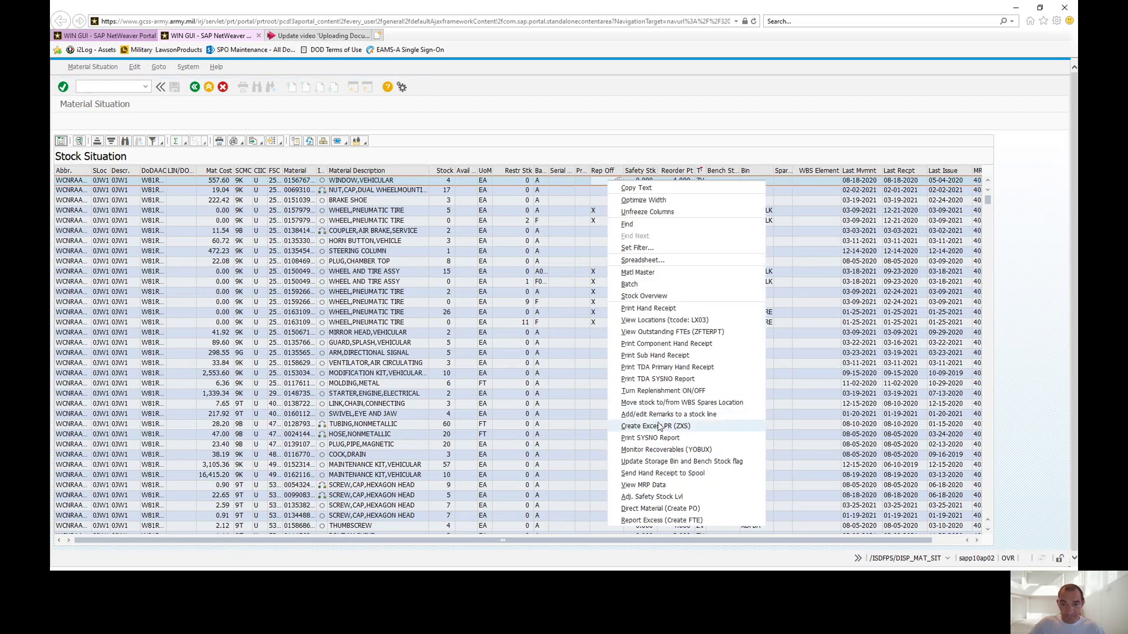
pyautogui.click(673, 392)
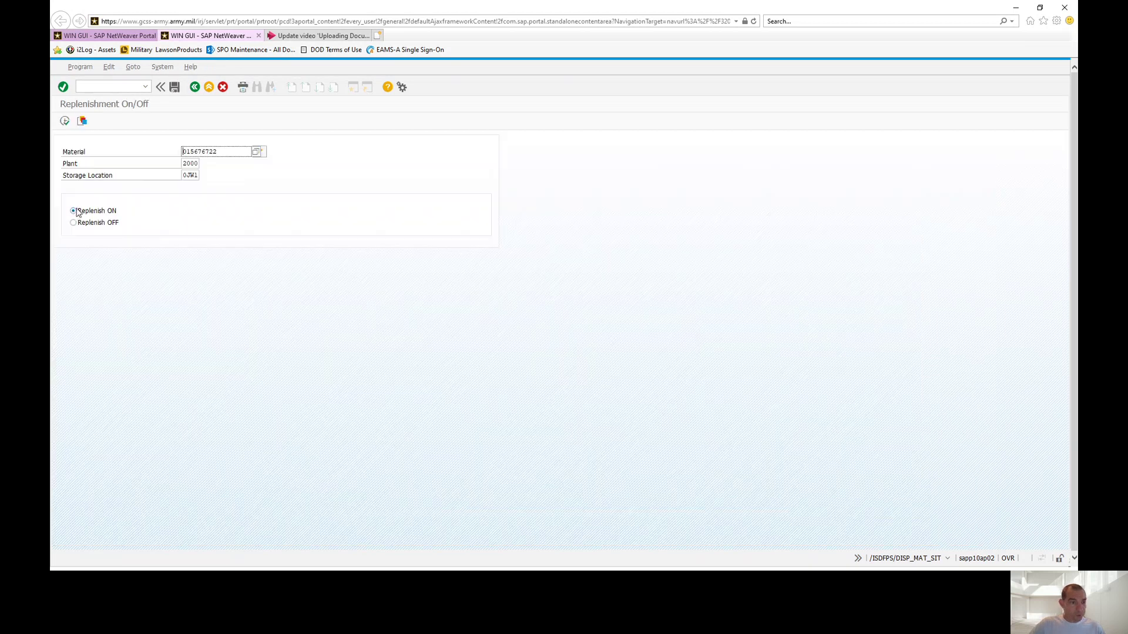
pyautogui.click(73, 222)
pyautogui.click(65, 122)
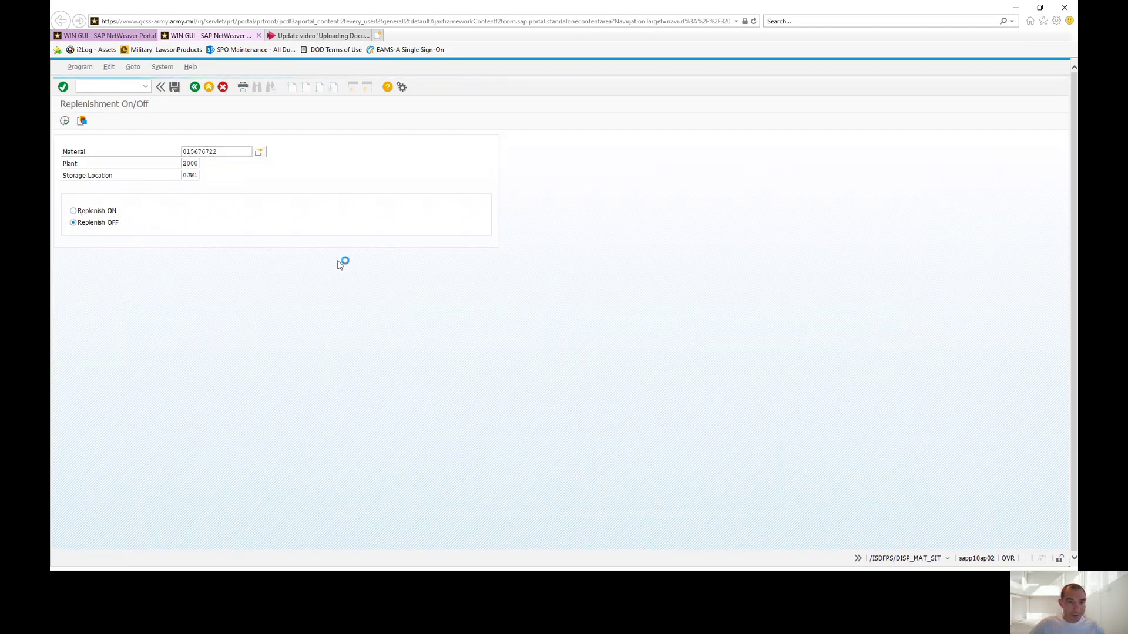
pyautogui.click(195, 88)
pyautogui.click(196, 88)
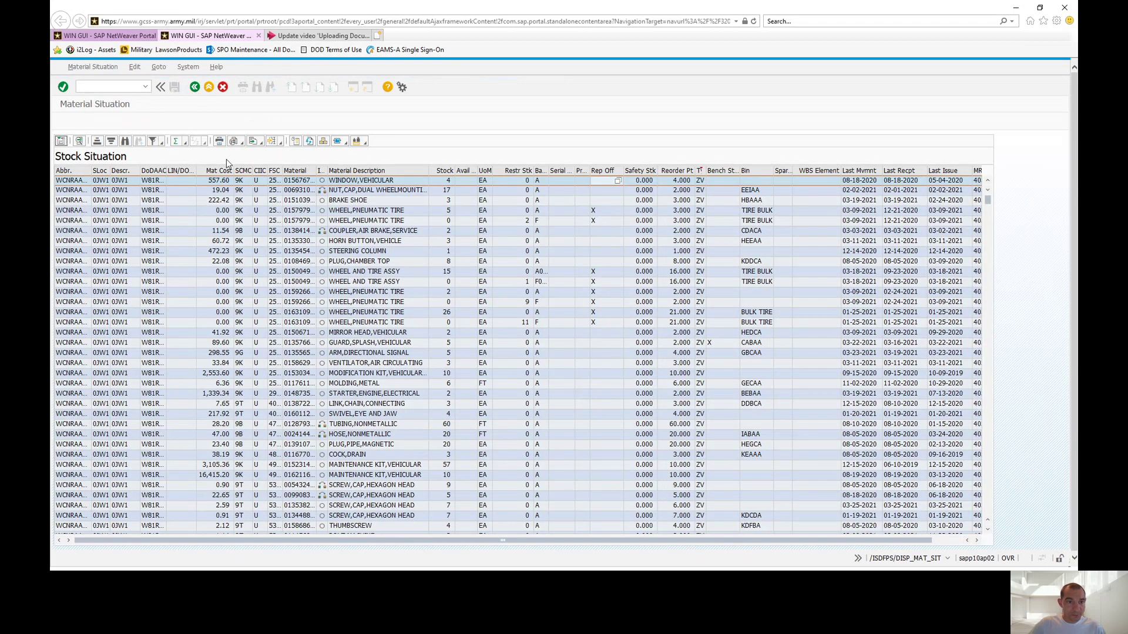
pyautogui.click(309, 142)
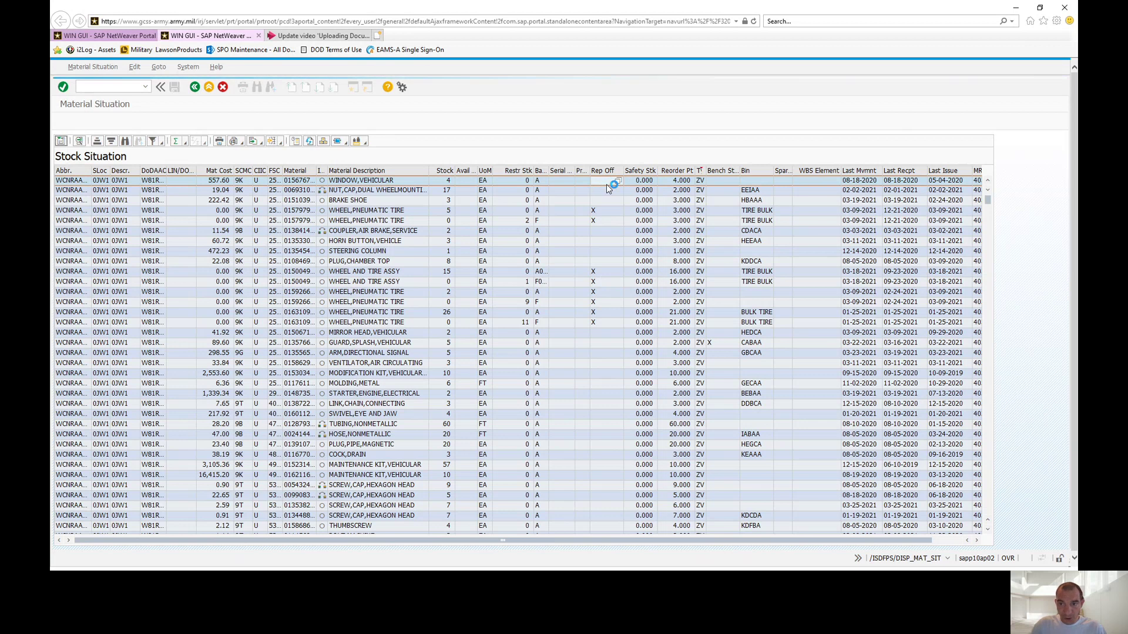
# Step: Review the Rep Off fields of the NUT,CAP and COUPLER,AIR BRAKE ZV lines
pyautogui.click(609, 190)
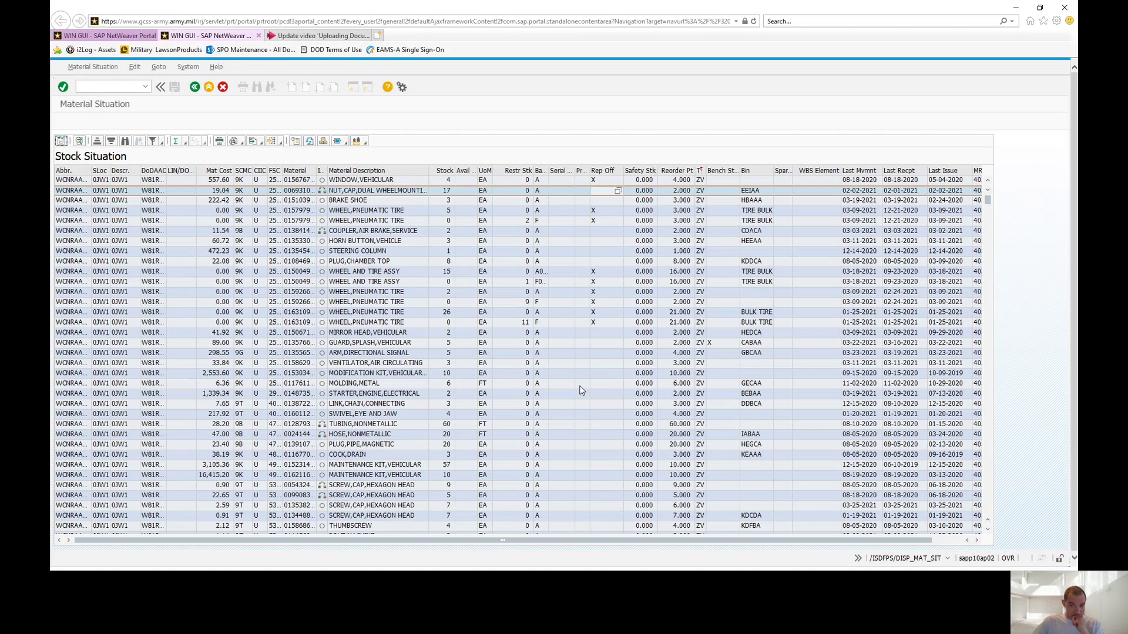
pyautogui.click(606, 233)
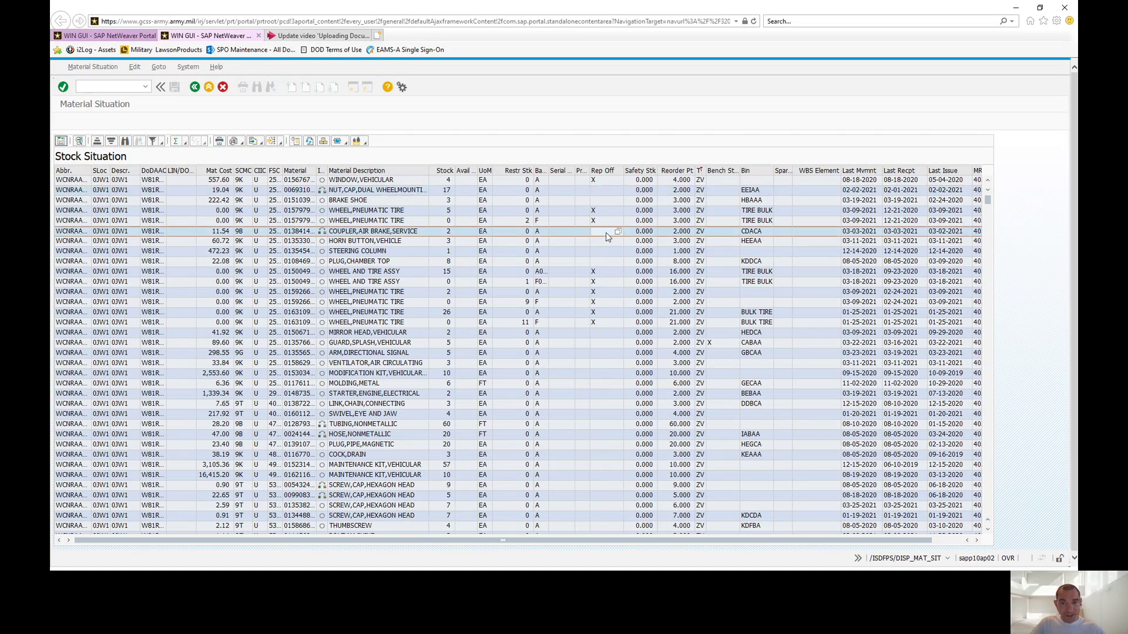
pyautogui.click(600, 190)
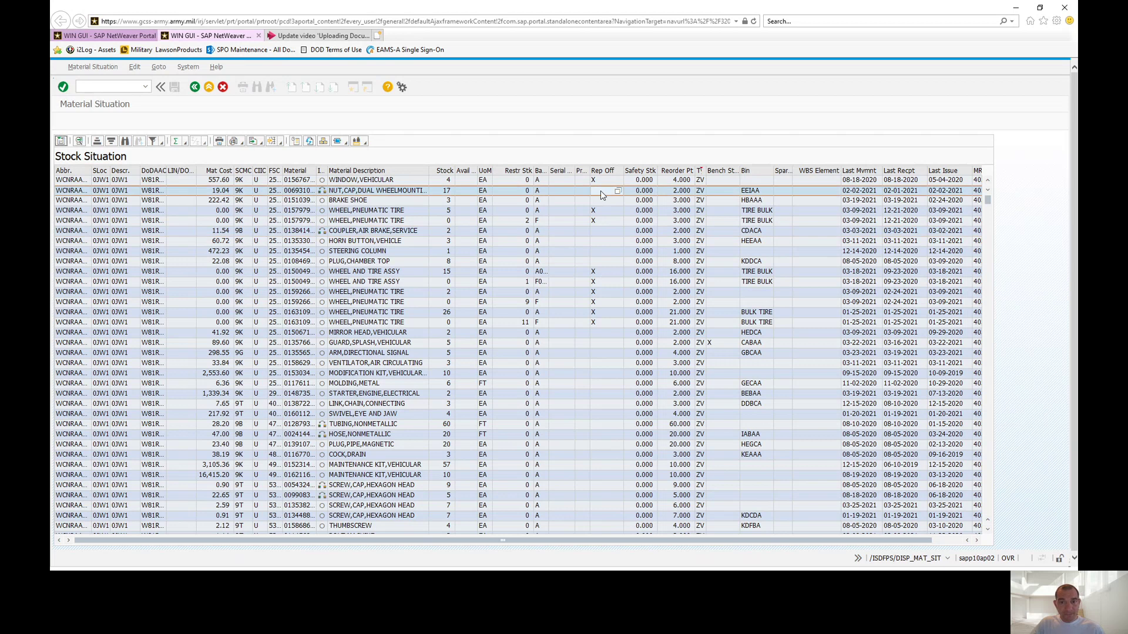